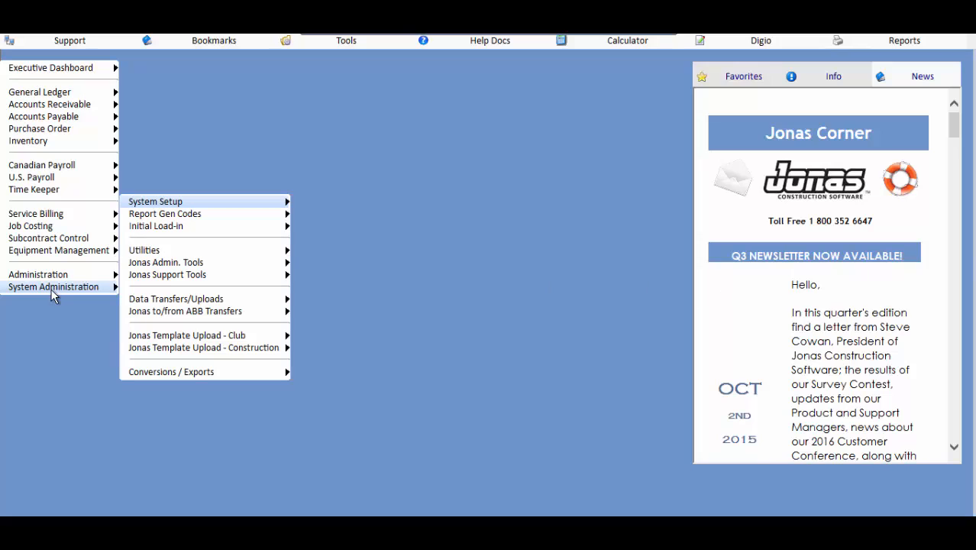
# Step: Open Merge G/L Accounts from the Construction template uploads and review the column specs for its upload file
pyautogui.press('Down')
pyautogui.press('Down')
pyautogui.press('Down')
pyautogui.press('Down')
pyautogui.press('Down')
pyautogui.press('Down')
pyautogui.press('Down')
pyautogui.press('Down')
pyautogui.press('Down')
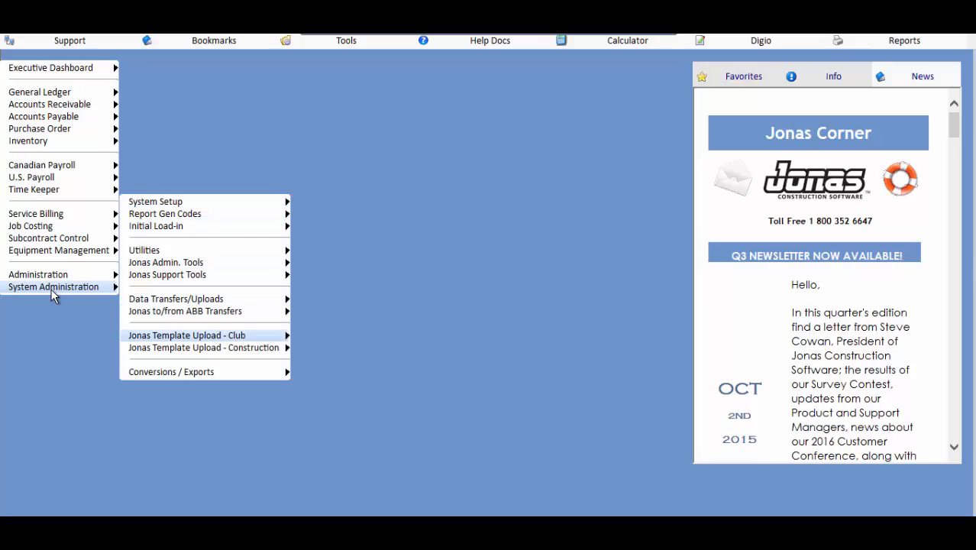
pyautogui.press('Right')
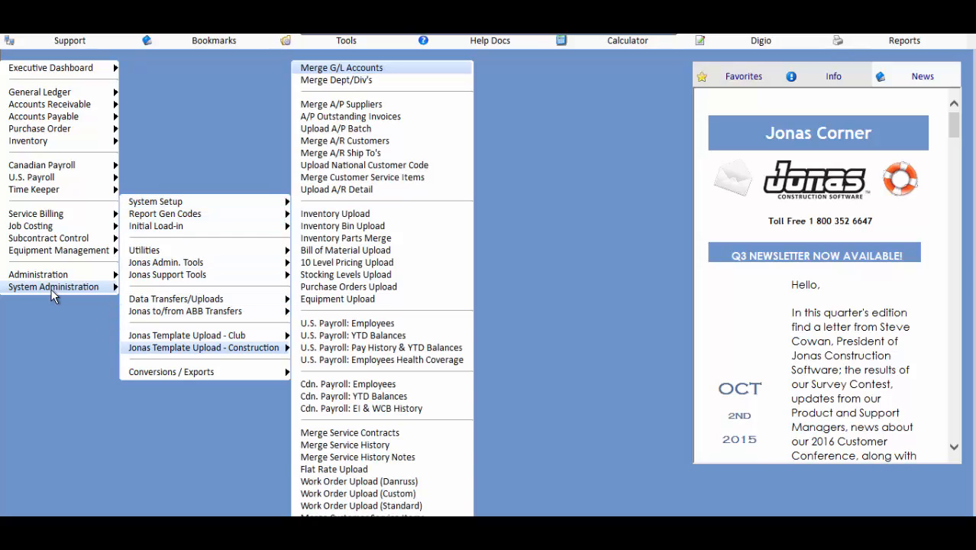
pyautogui.press('Return')
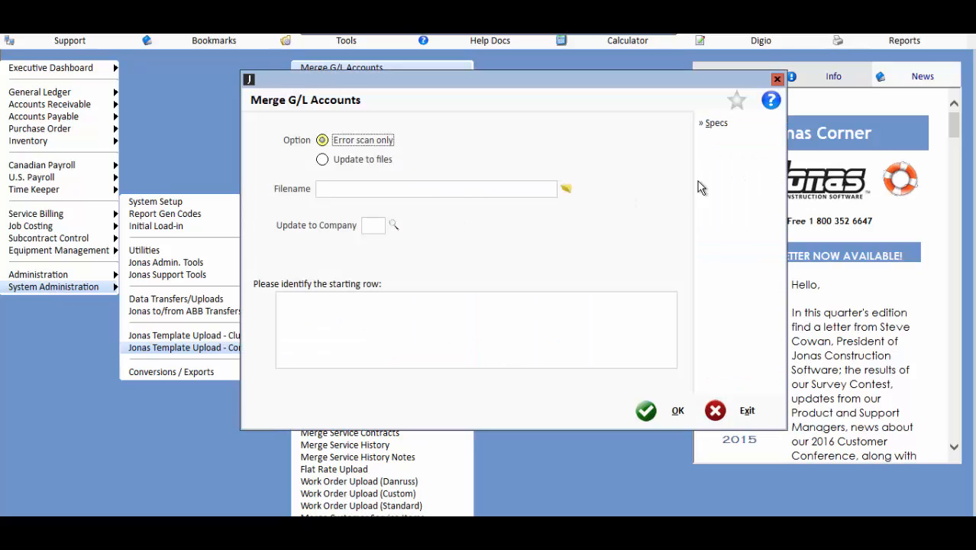
pyautogui.click(724, 125)
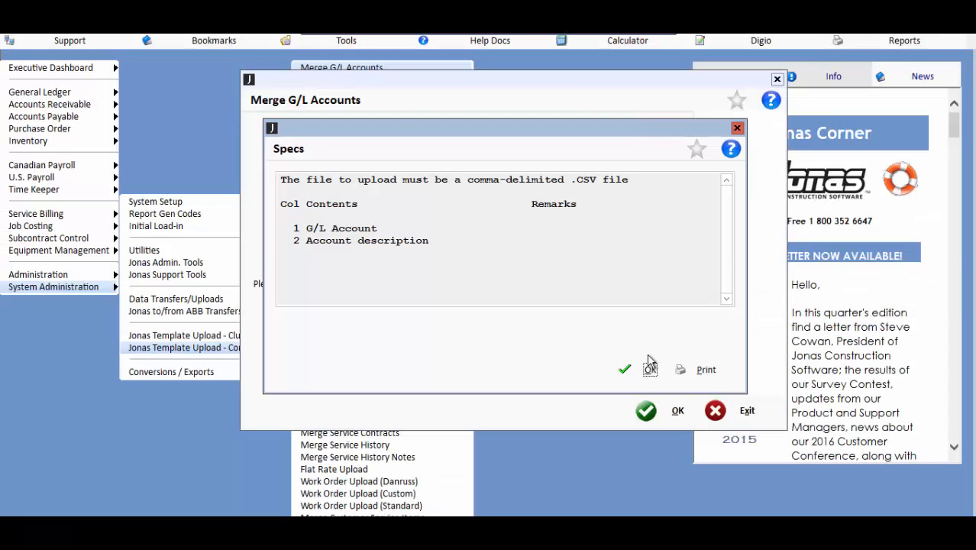
pyautogui.click(646, 369)
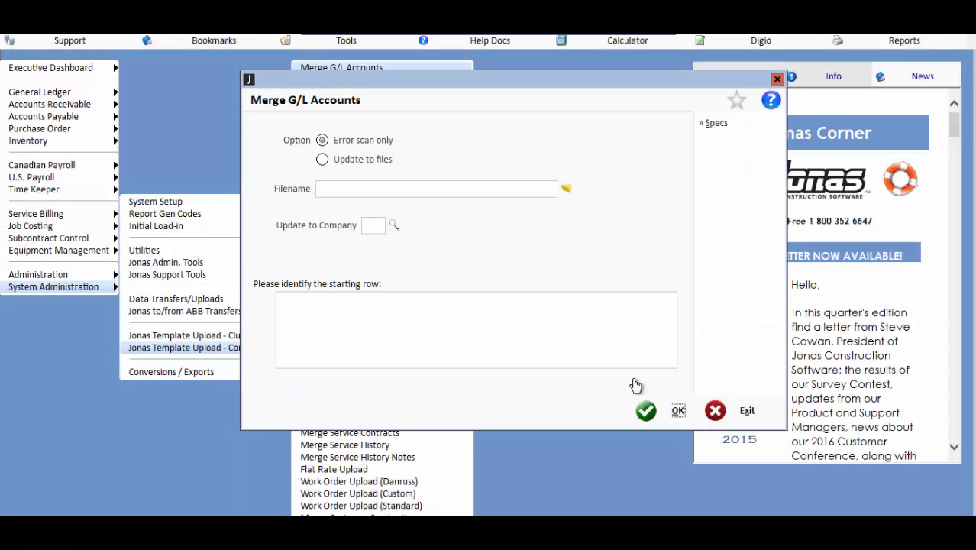
# Step: Look at the CSV file selection for the G/L account upload, then leave Merge G/L Accounts without choosing a file
pyautogui.click(566, 189)
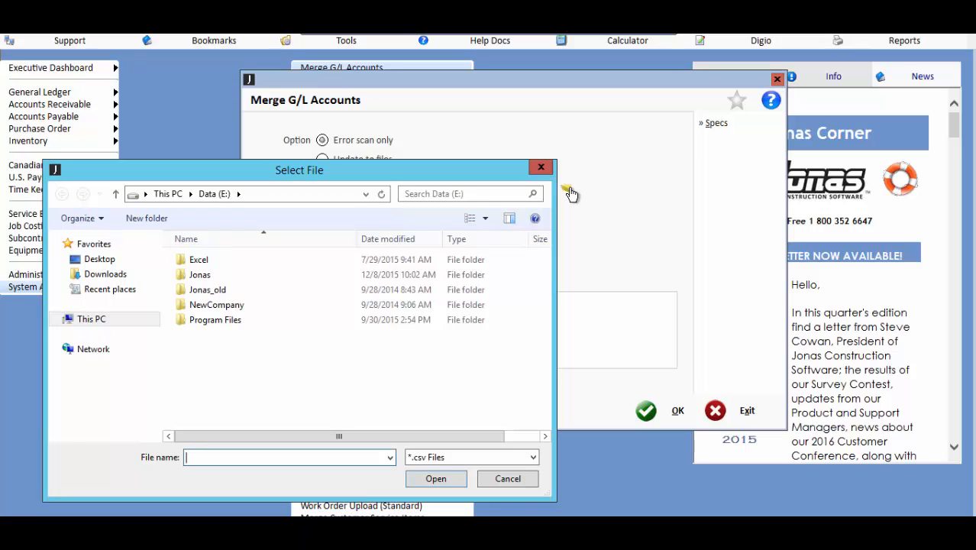
pyautogui.click(498, 478)
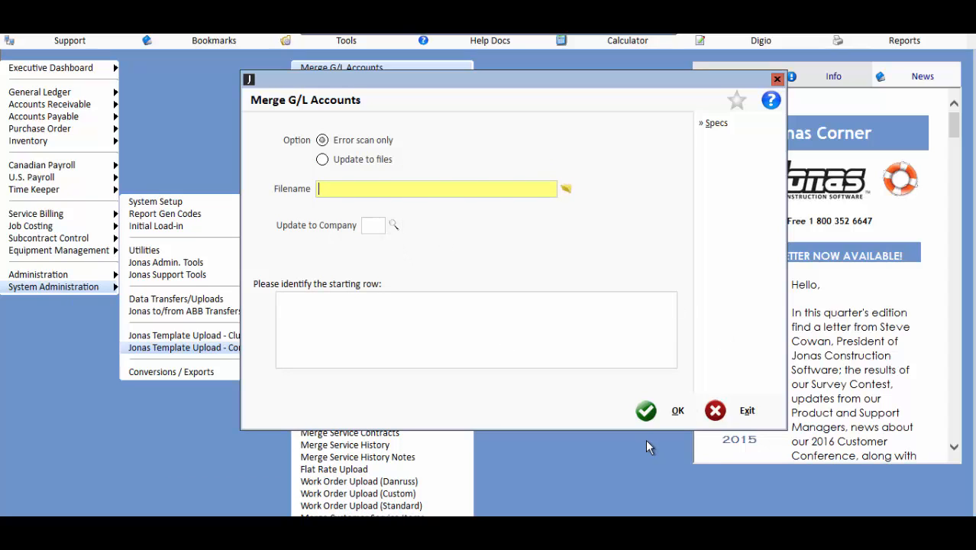
pyautogui.click(735, 412)
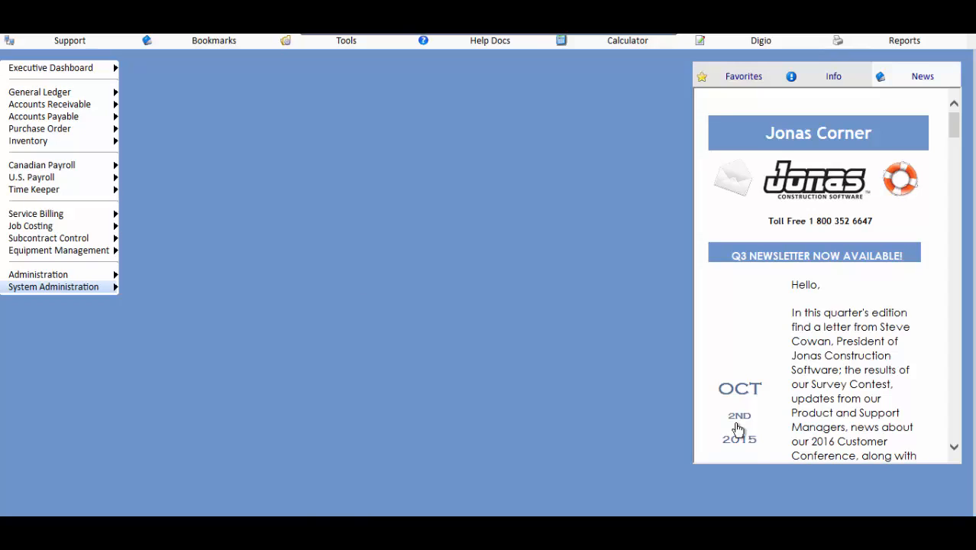
# Step: Open Setup/Edit Chart of Accounts from the General Ledger files
pyautogui.press('Up')
pyautogui.press('Up')
pyautogui.press('Up')
pyautogui.press('Up')
pyautogui.press('Up')
pyautogui.press('Up')
pyautogui.press('Up')
pyautogui.press('Up')
pyautogui.press('Up')
pyautogui.press('Up')
pyautogui.press('Up')
pyautogui.press('Up')
pyautogui.press('Up')
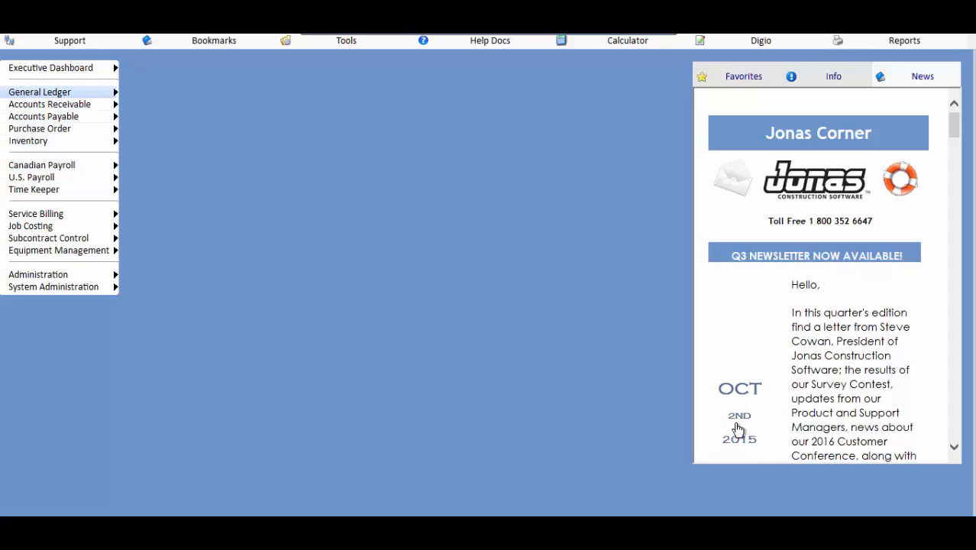
pyautogui.press('Right')
pyautogui.press('Down')
pyautogui.press('Down')
pyautogui.press('Down')
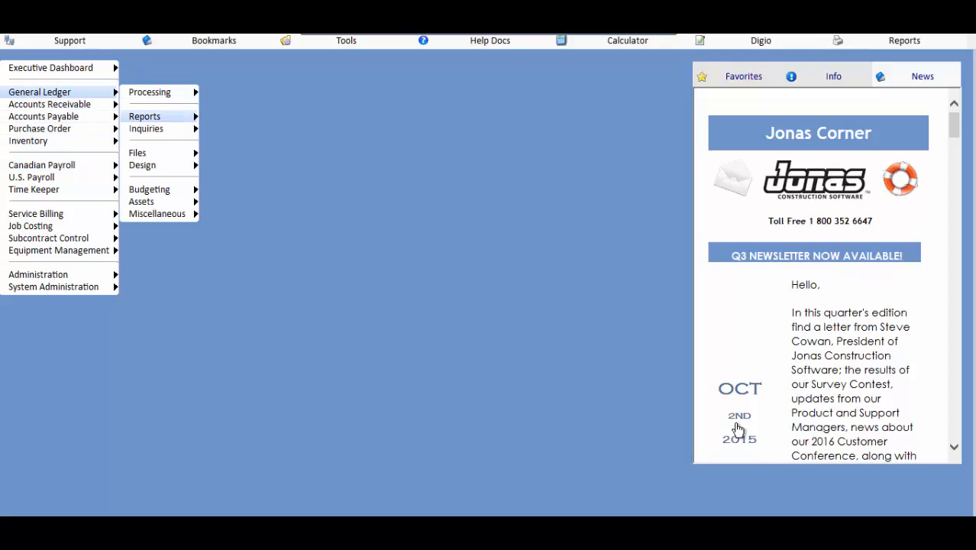
pyautogui.press('Right')
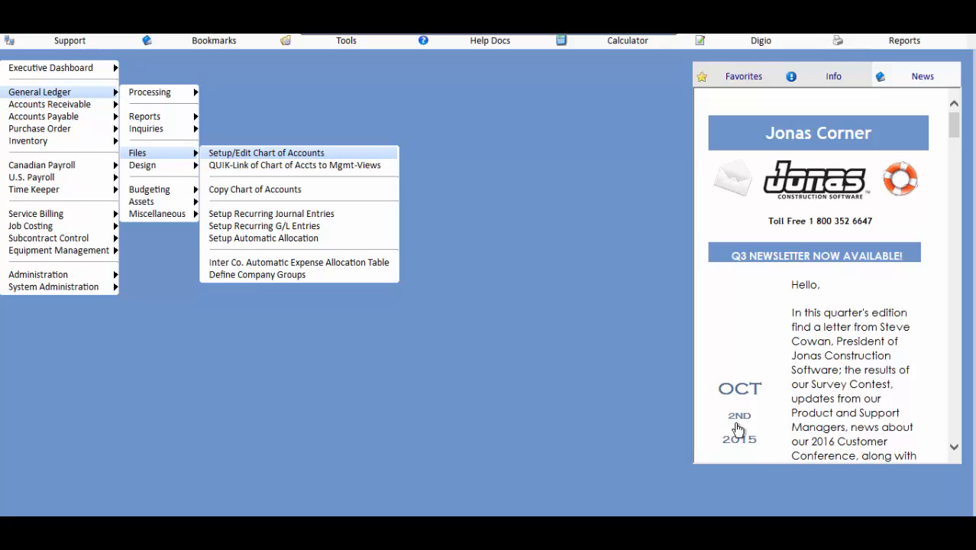
pyautogui.press('Return')
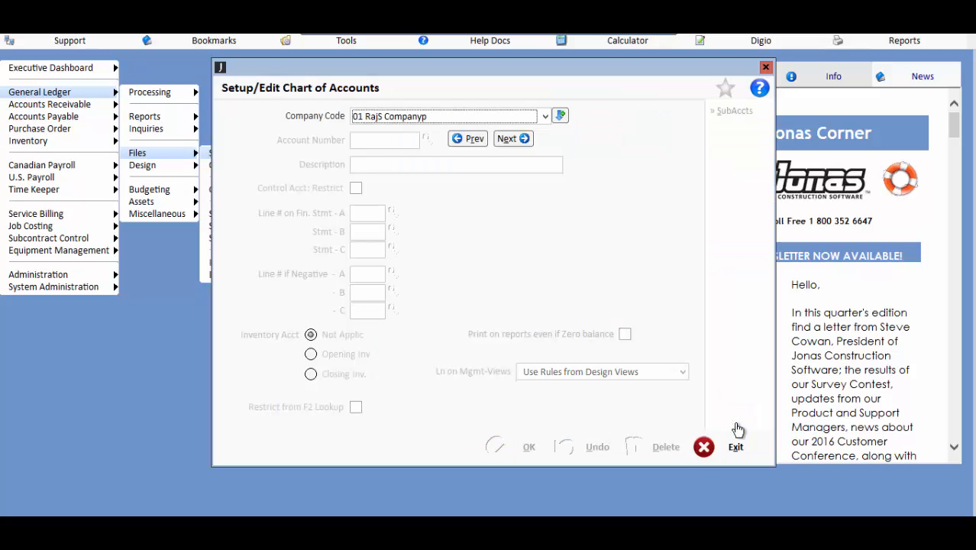
# Step: Look up G/L account 1000 for company code NN, view the account that follows it, and close the chart of accounts
pyautogui.write('ND')
pyautogui.press('Down')
pyautogui.press('Down')
pyautogui.press('Tab')
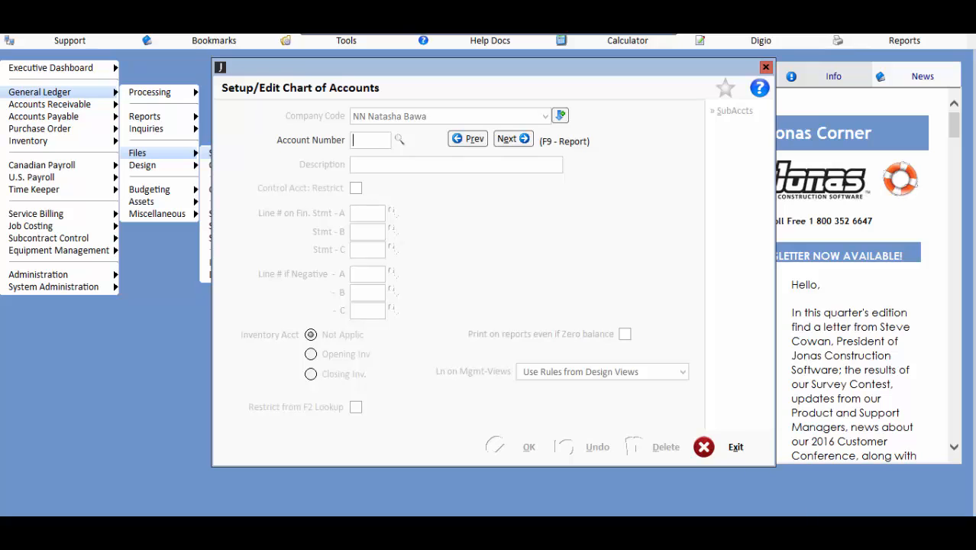
pyautogui.moveTo(413, 529)
pyautogui.click(411, 487)
pyautogui.write('1000')
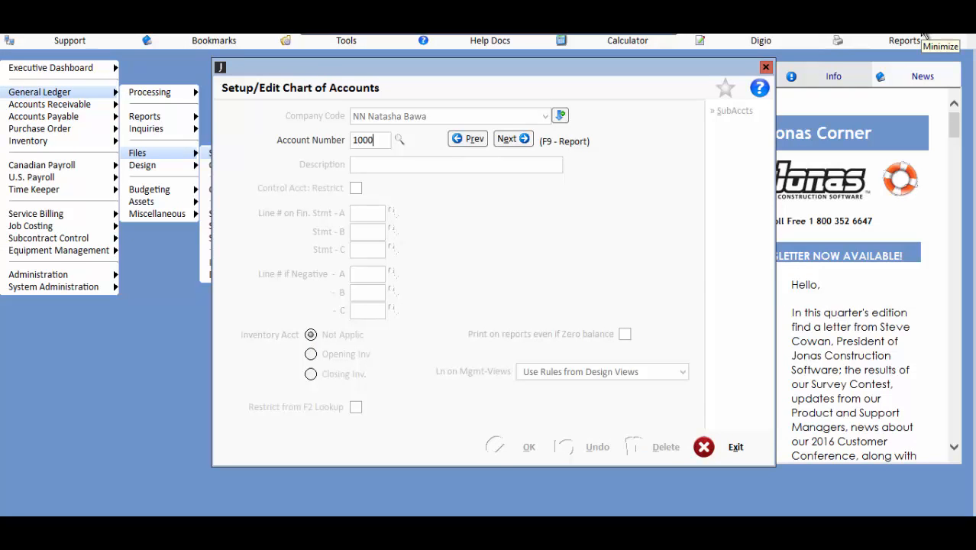
pyautogui.press('Return')
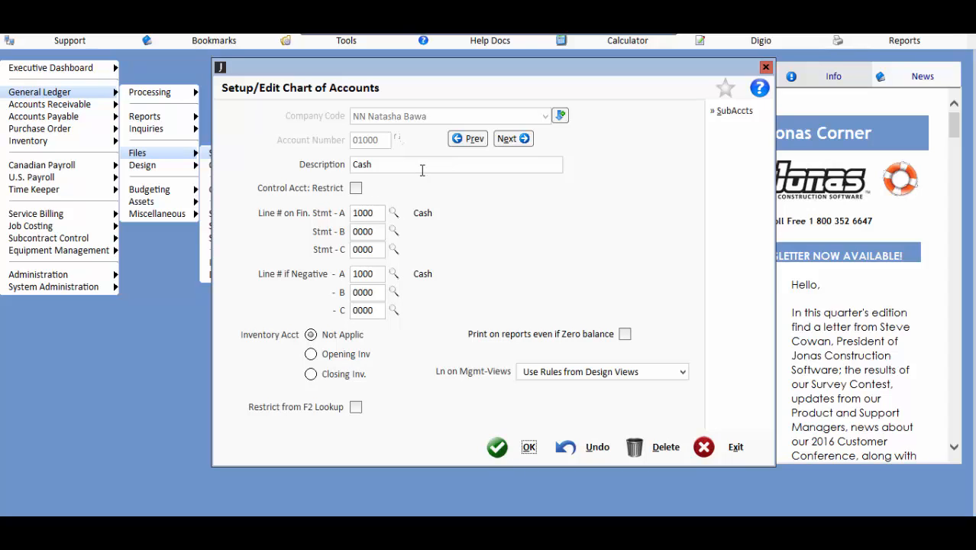
pyautogui.click(522, 139)
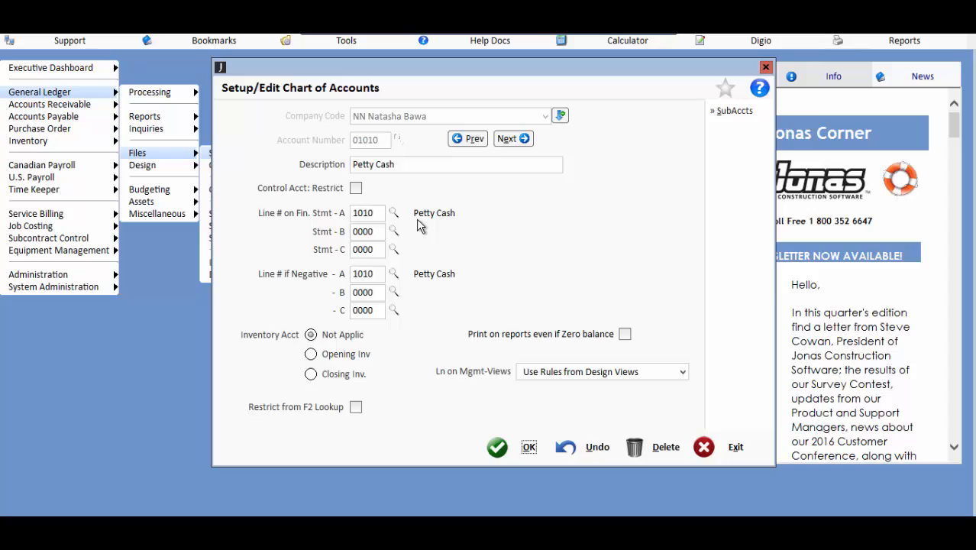
pyautogui.click(735, 447)
pyautogui.click(735, 448)
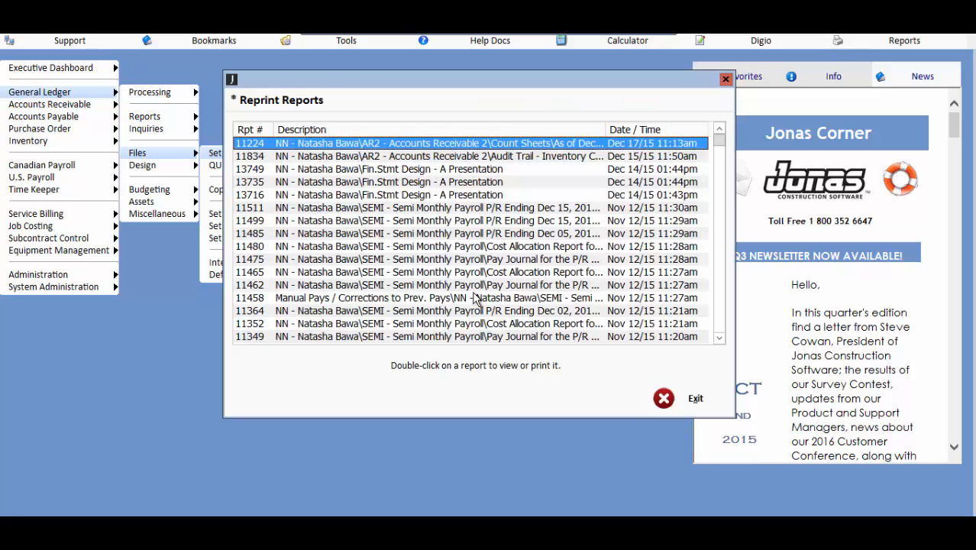
# Step: View the stored Fin.Stmt Design - A Presentation report from Dec 14/15 01:43pm on screen, then close the reprint list
pyautogui.doubleClick(426, 196)
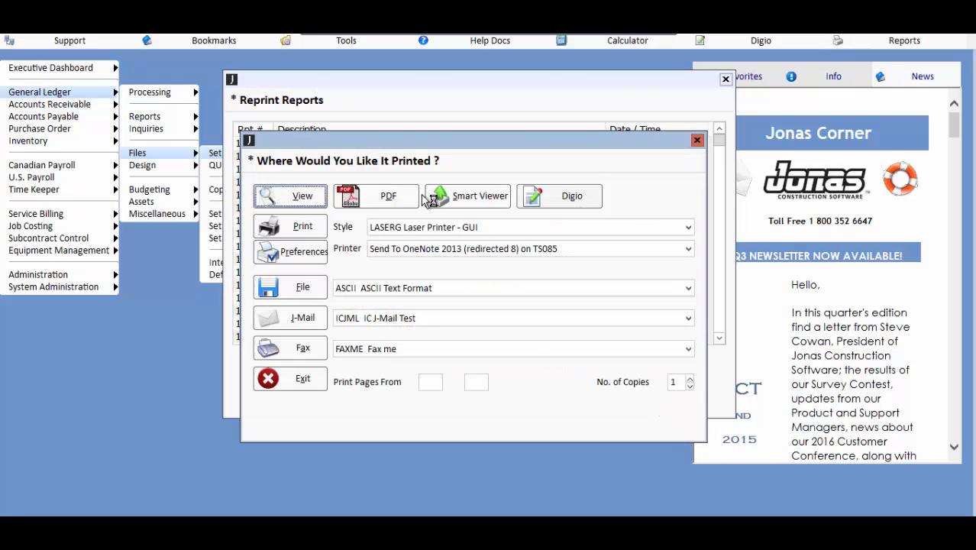
pyautogui.click(292, 200)
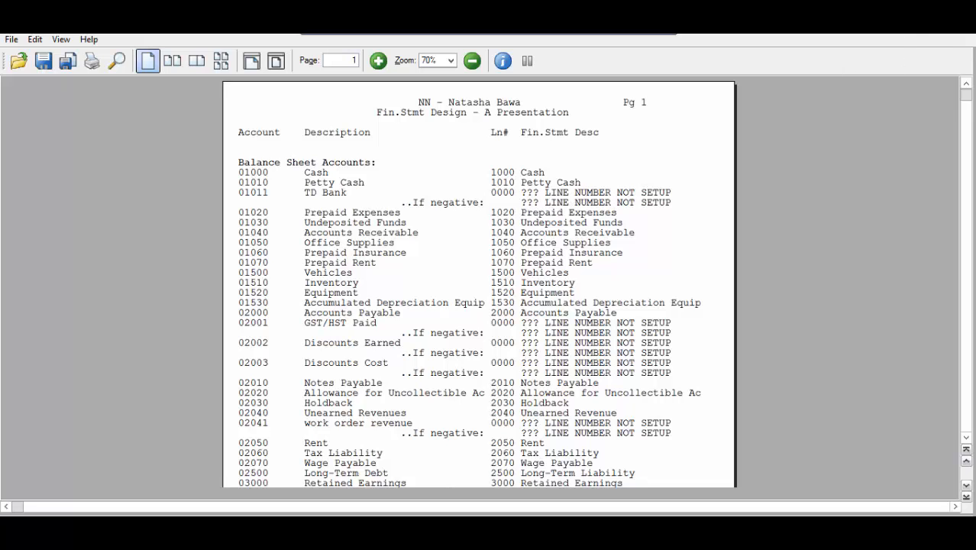
pyautogui.click(959, 22)
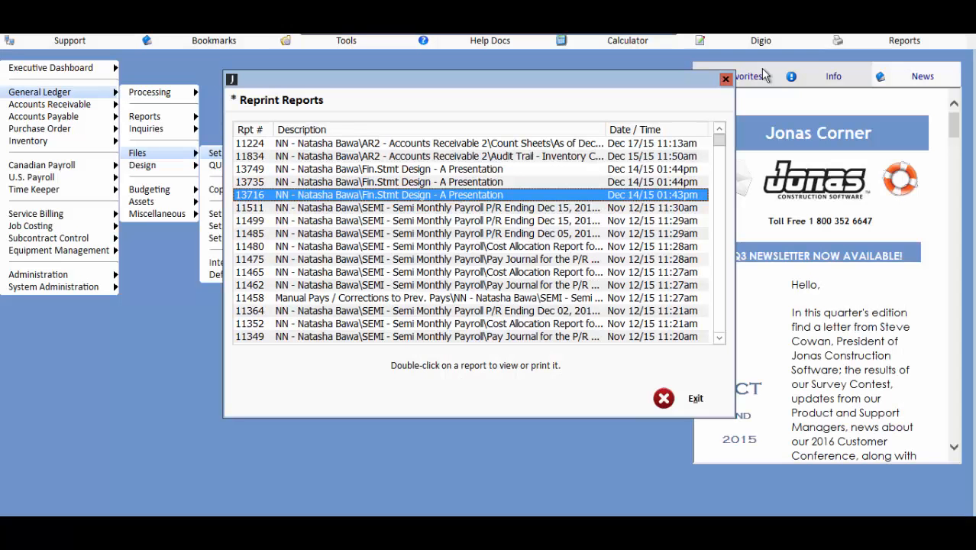
pyautogui.click(670, 397)
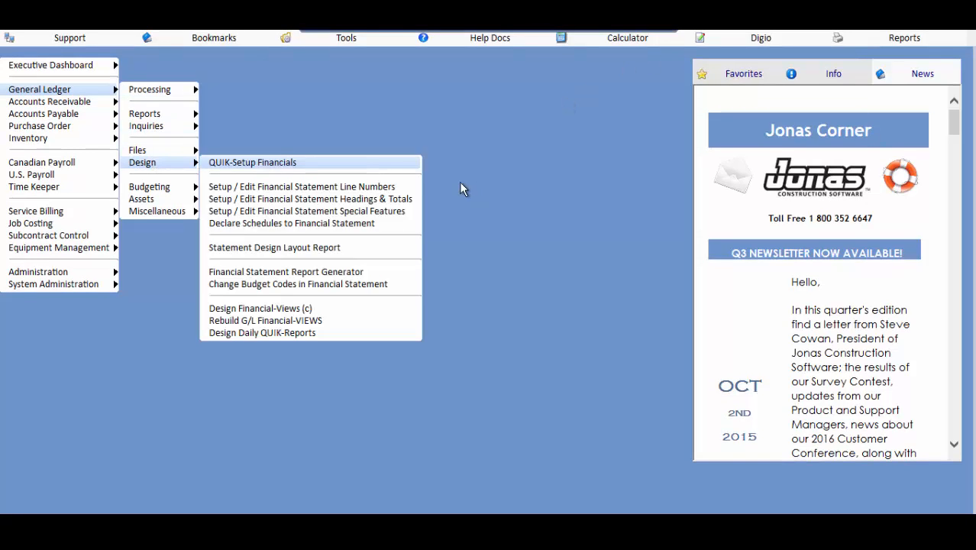
# Step: Open the financial statement line numbers setup for Design Code 'A', Balance Sheet, and start adding another line number
pyautogui.click(409, 186)
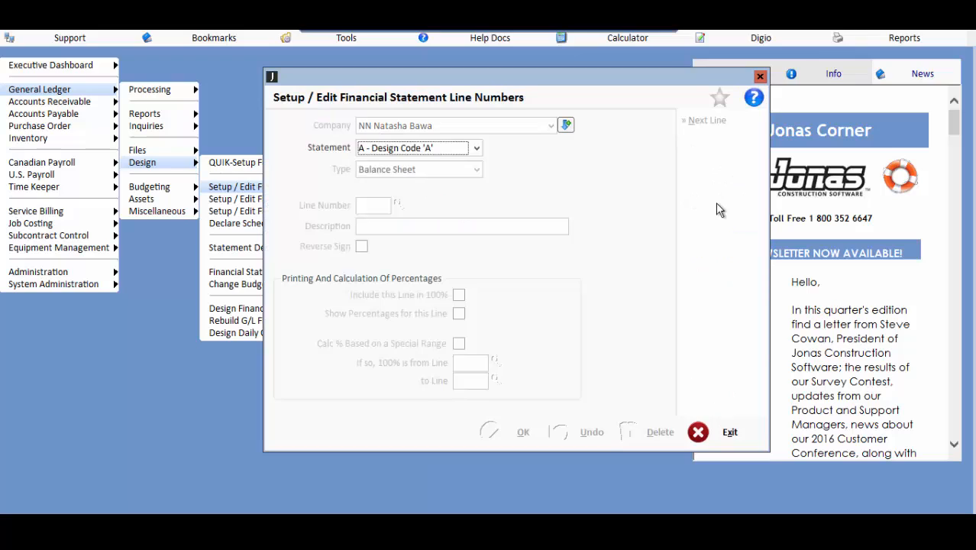
pyautogui.press('Tab')
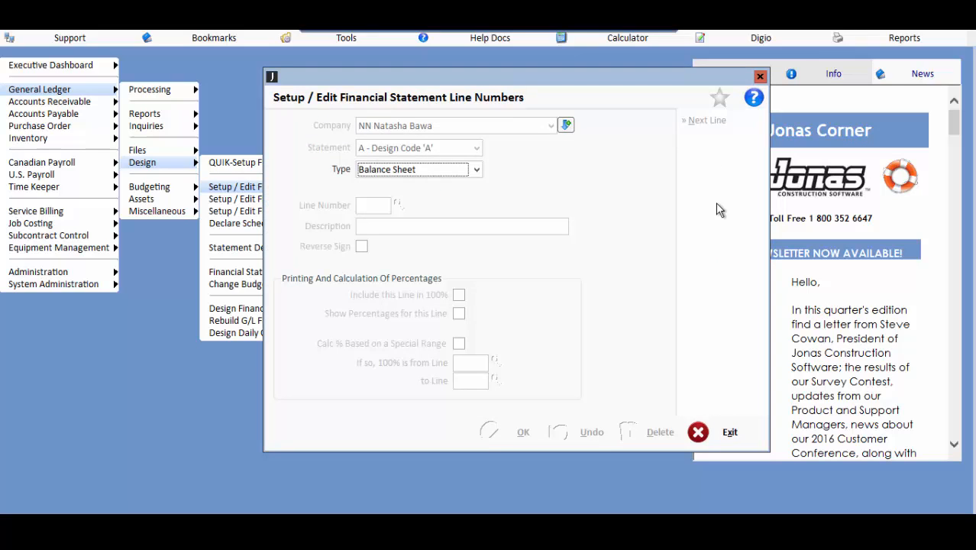
pyautogui.click(474, 170)
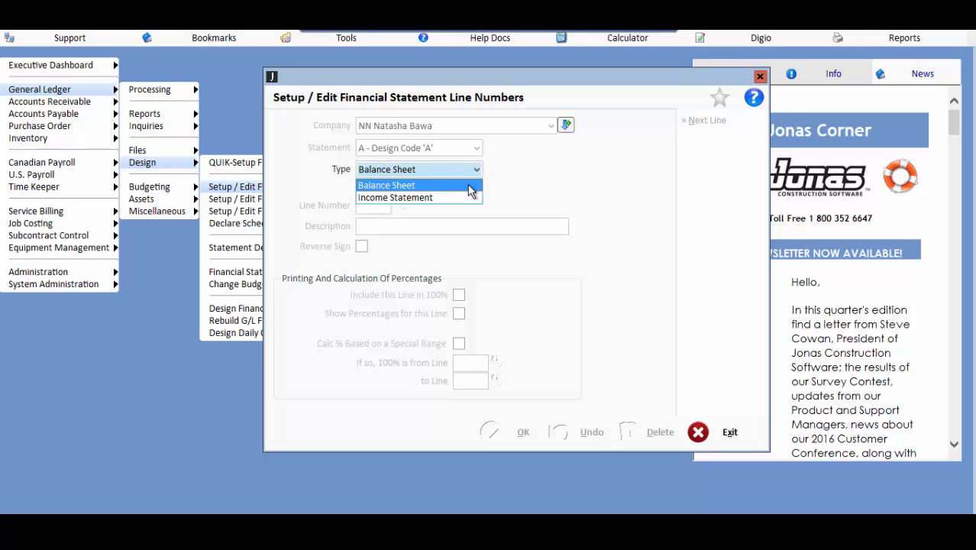
pyautogui.click(469, 191)
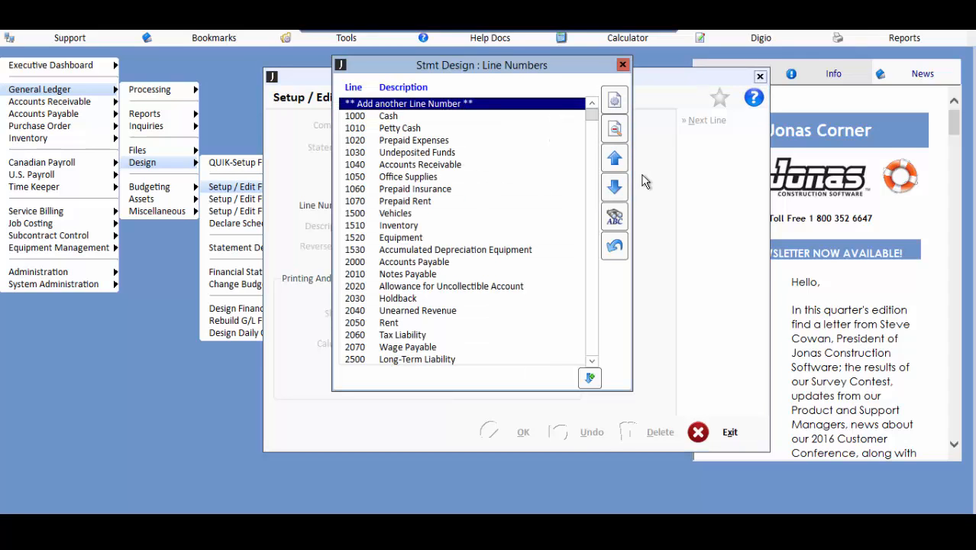
pyautogui.doubleClick(541, 106)
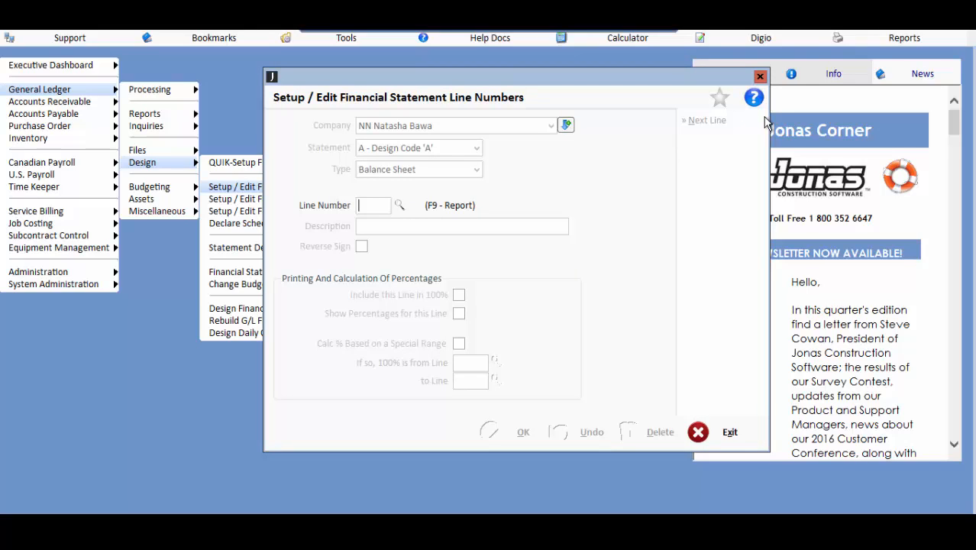
# Step: Create balance sheet line number 1011 with the description TD Bank, save it and close the setup
pyautogui.write('1011')
pyautogui.press('Tab')
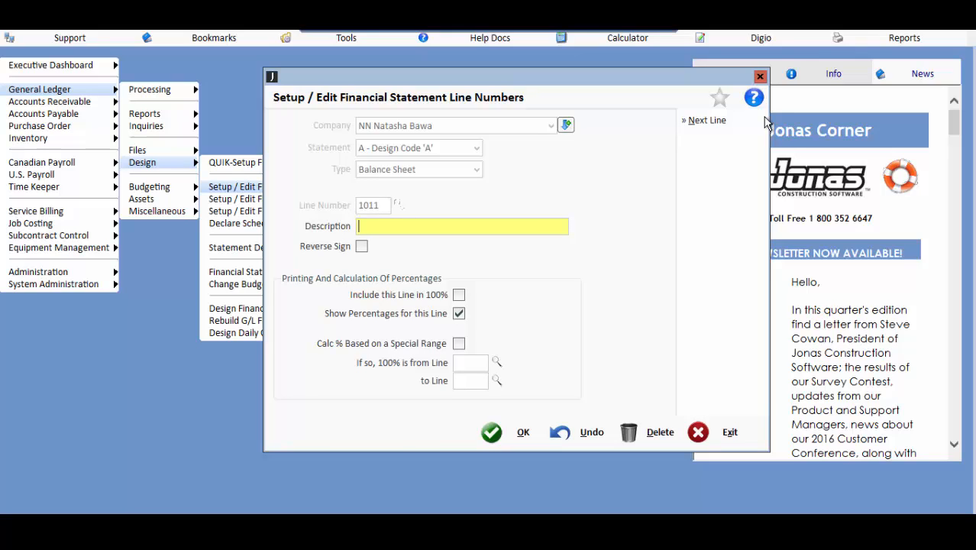
pyautogui.write('TD Bank')
pyautogui.press('Tab')
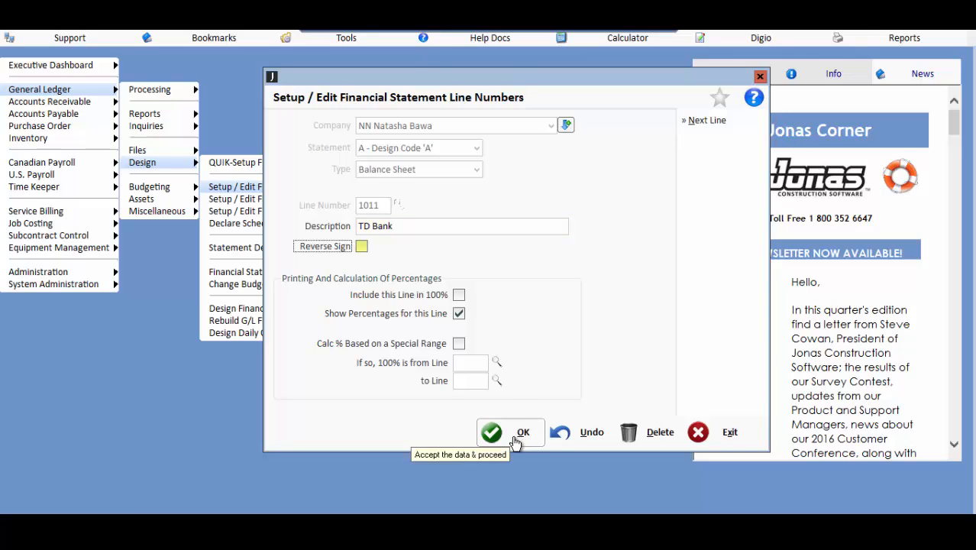
pyautogui.click(516, 443)
pyautogui.press('Escape')
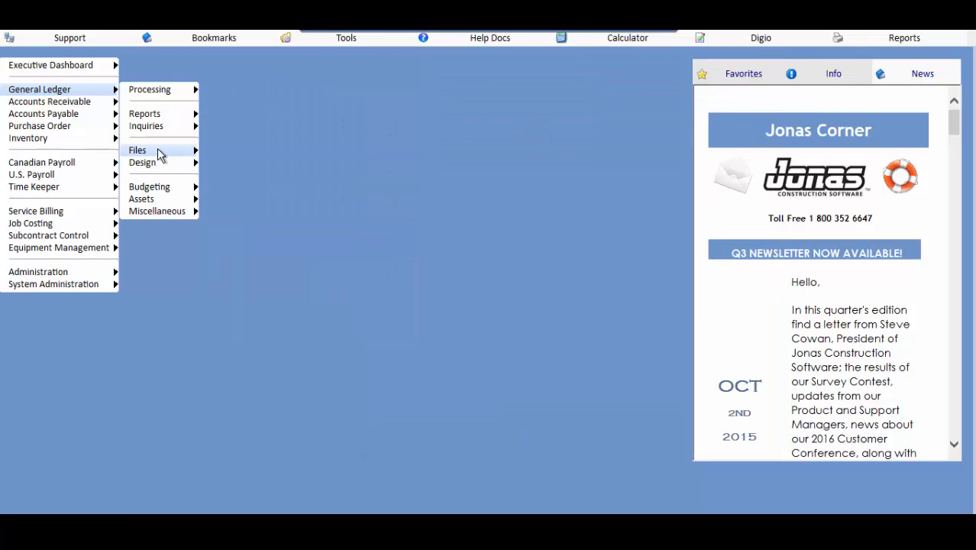
# Step: Link G/L account 1011 to line 1011 on financial statement A in the chart of accounts and save the account
pyautogui.moveTo(159, 153)
pyautogui.click(214, 151)
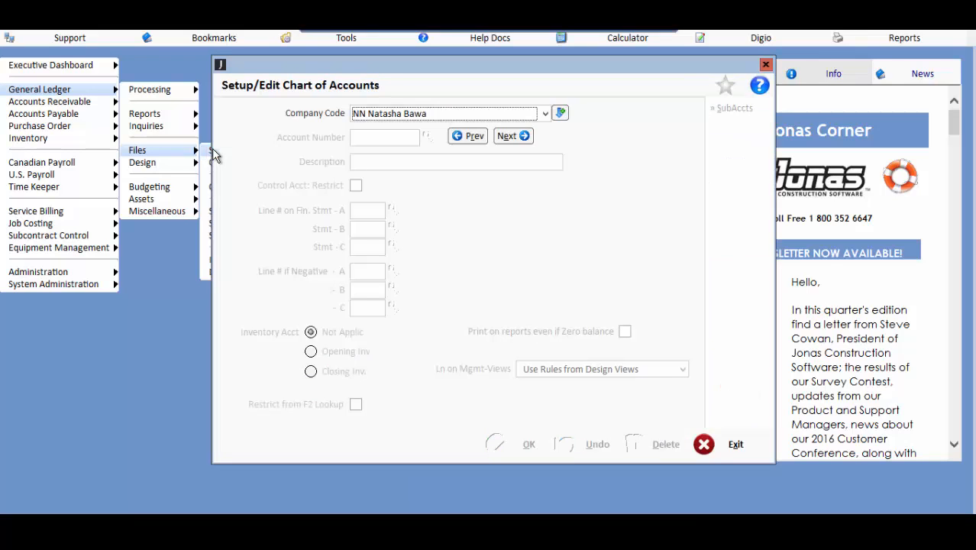
pyautogui.press('Return')
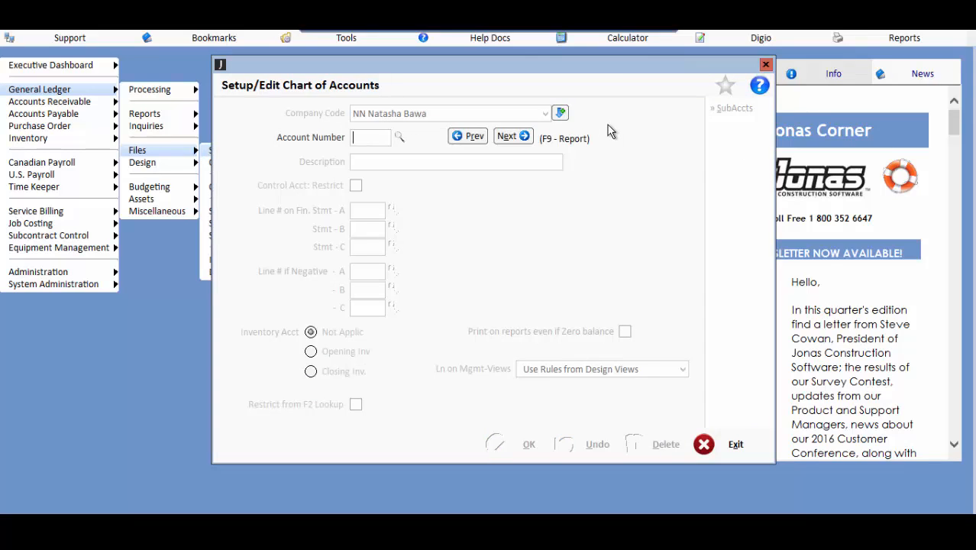
pyautogui.write('1011')
pyautogui.press('Return')
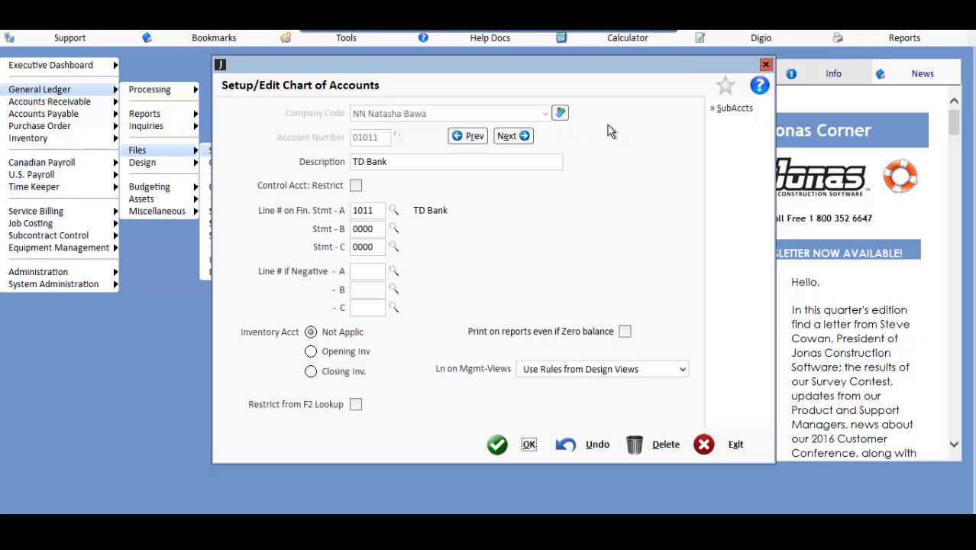
pyautogui.click(377, 210)
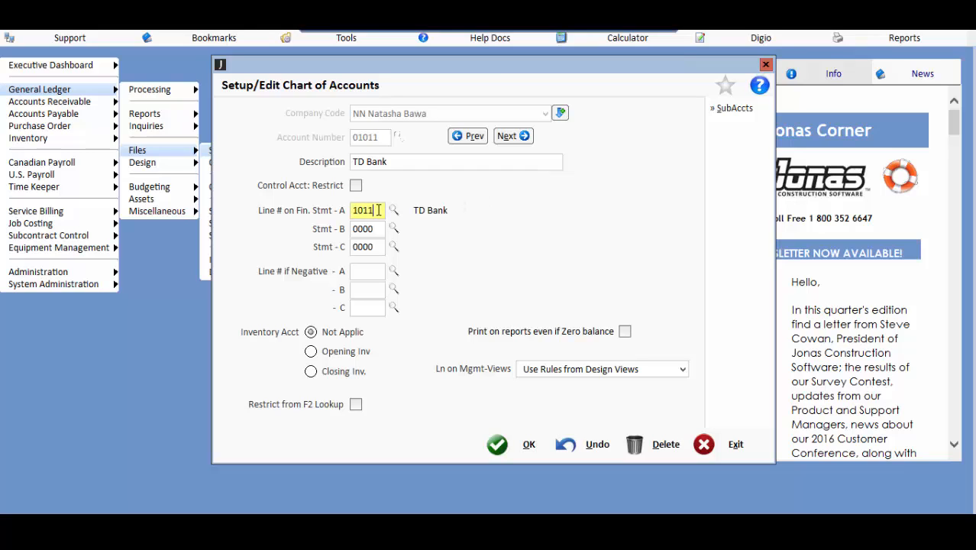
pyautogui.click(496, 449)
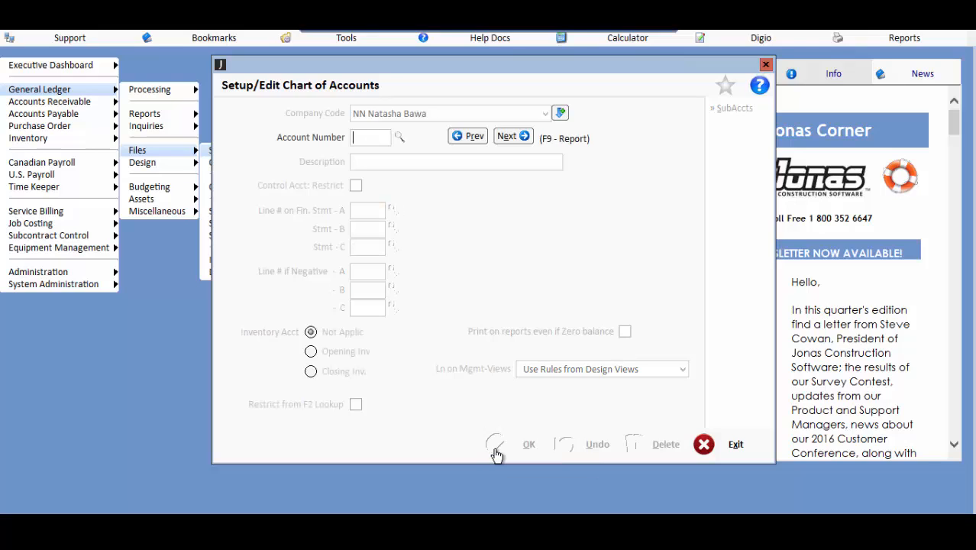
pyautogui.press('Escape')
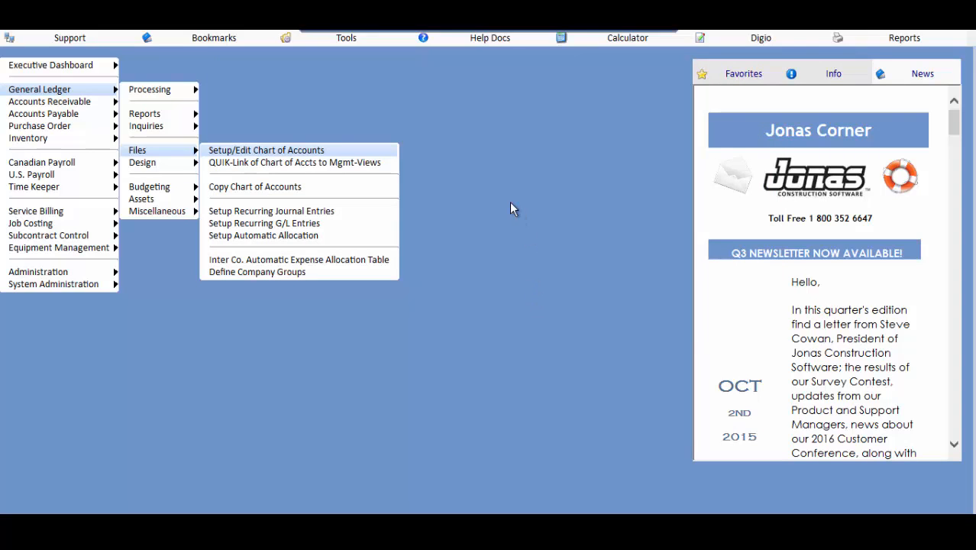
# Step: Run the Statement Design Layout Report for Design 'A' and view it on screen
pyautogui.moveTo(161, 166)
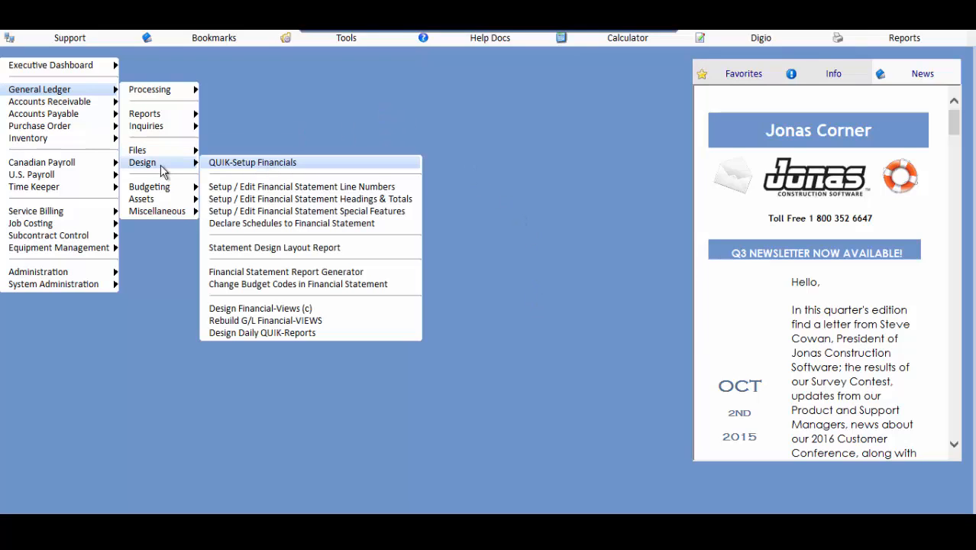
pyautogui.click(375, 249)
pyautogui.press('Tab')
pyautogui.press('Tab')
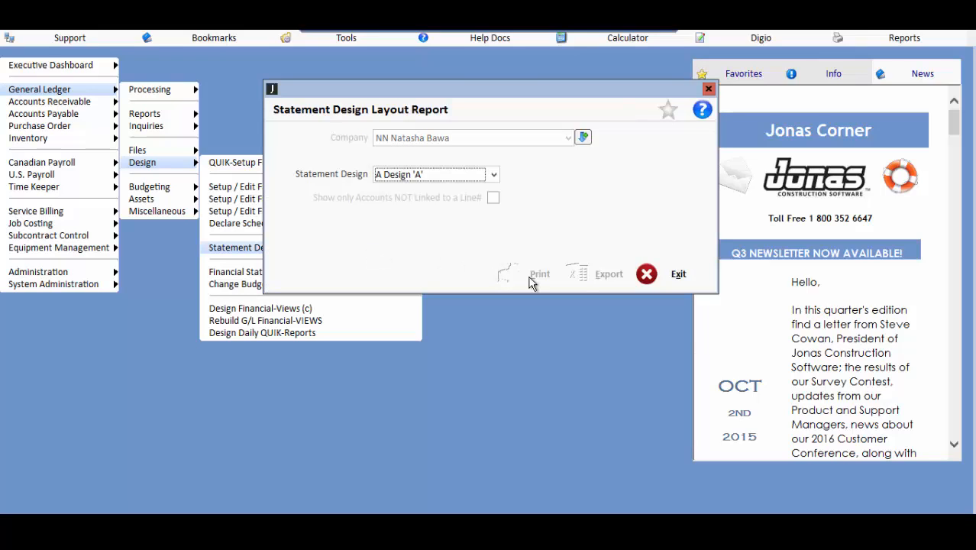
pyautogui.click(531, 277)
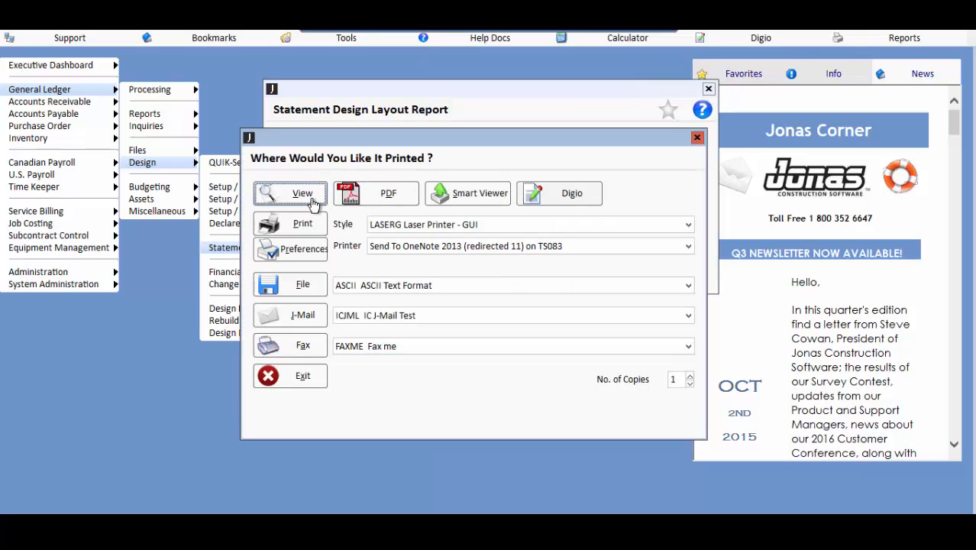
pyautogui.click(313, 201)
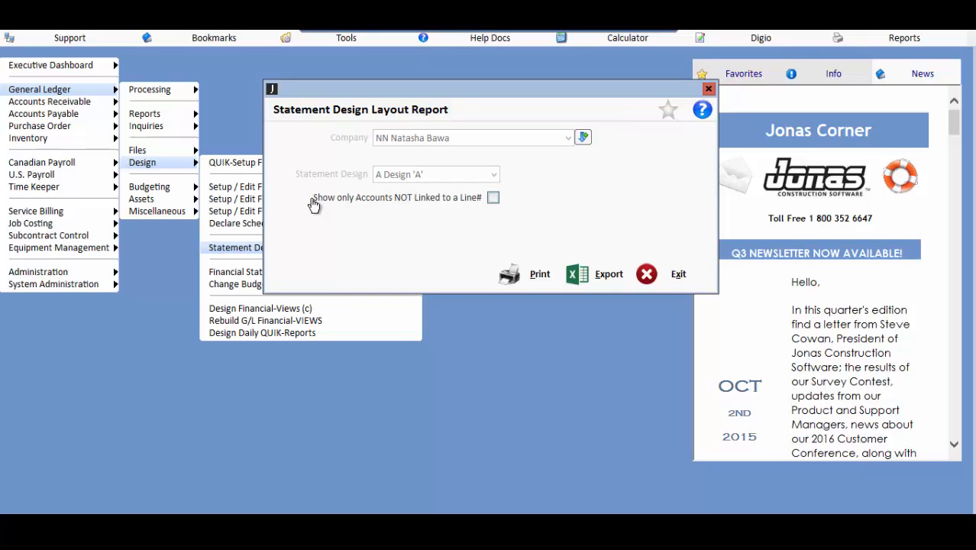